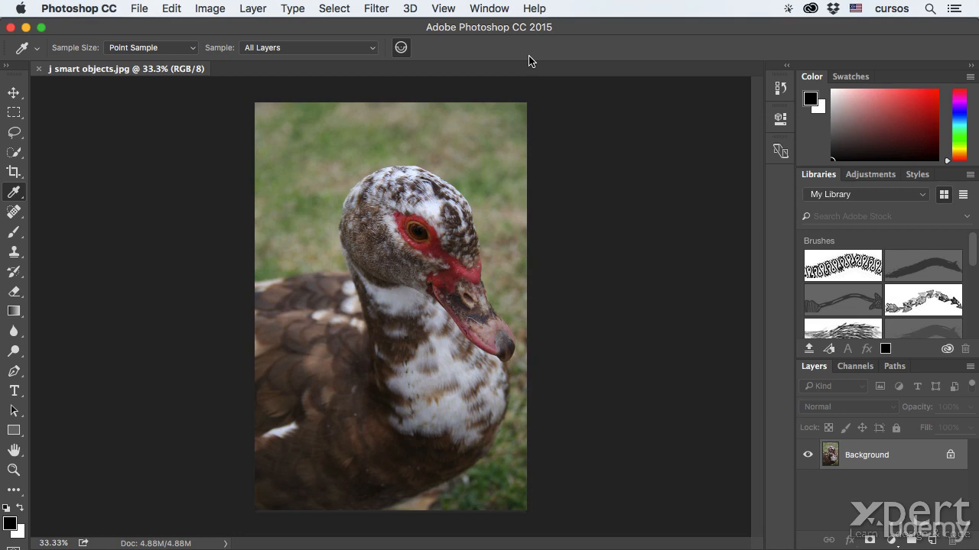
Convert the Background to a regular layer and shrink it to about 3% in the canvas's lower-left corner.
{"action": "double_click", "coordinate": [918, 459]}
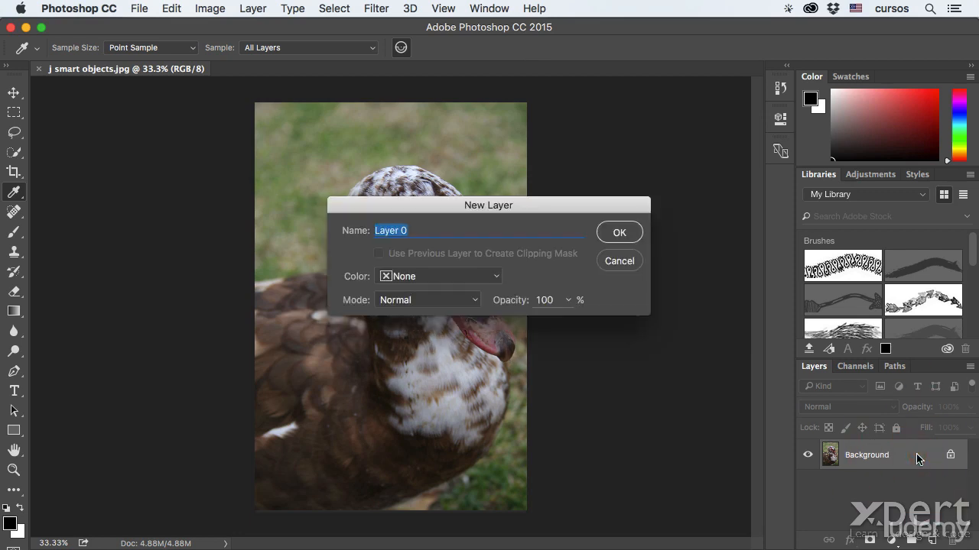
{"action": "left_click", "coordinate": [616, 234]}
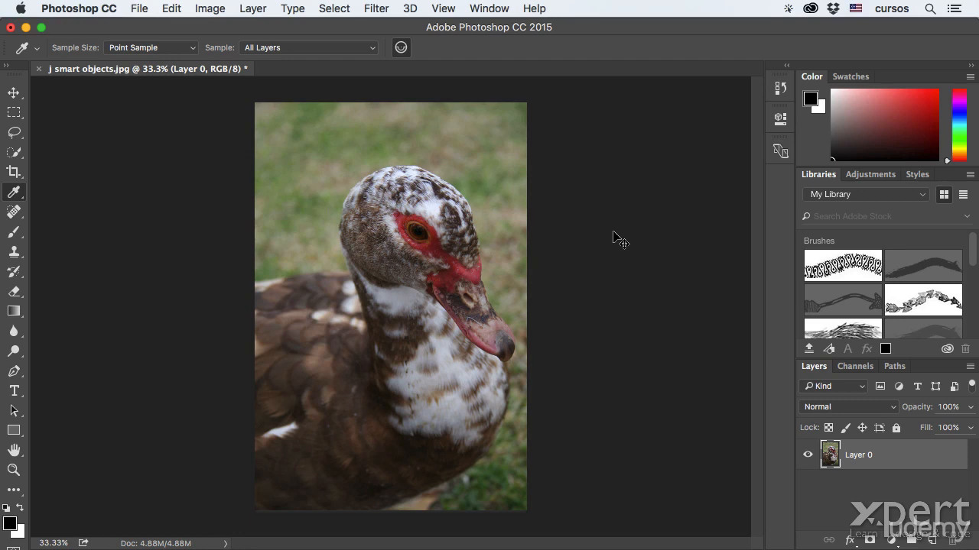
{"action": "key", "text": "super+t"}
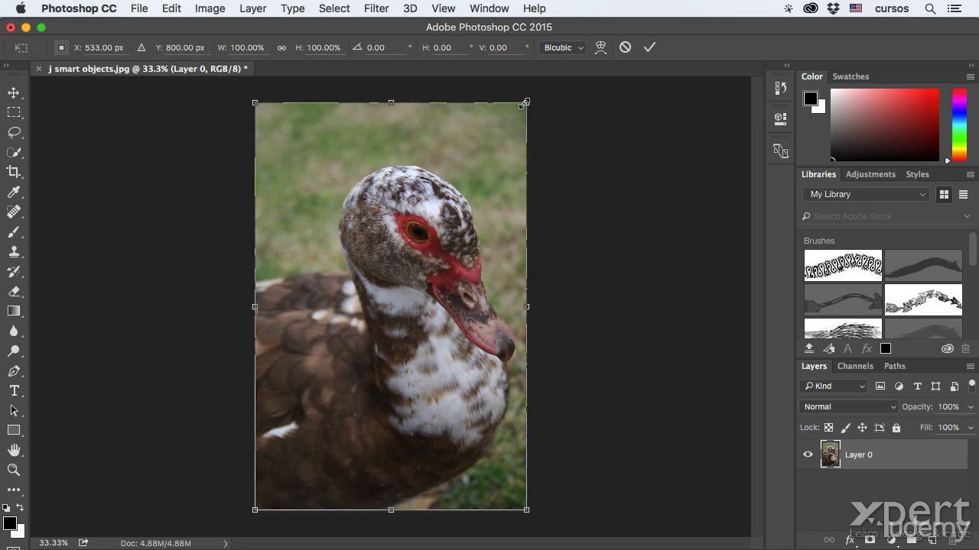
{"action": "left_click_drag", "start_coordinate": [525, 104], "coordinate": [268, 504]}
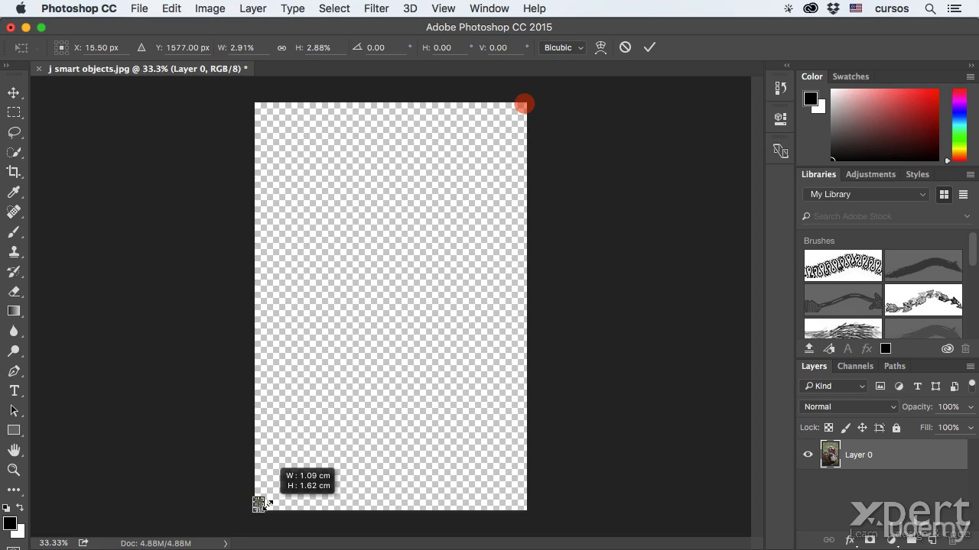
{"action": "left_click_drag", "start_coordinate": [269, 505], "coordinate": [268, 504]}
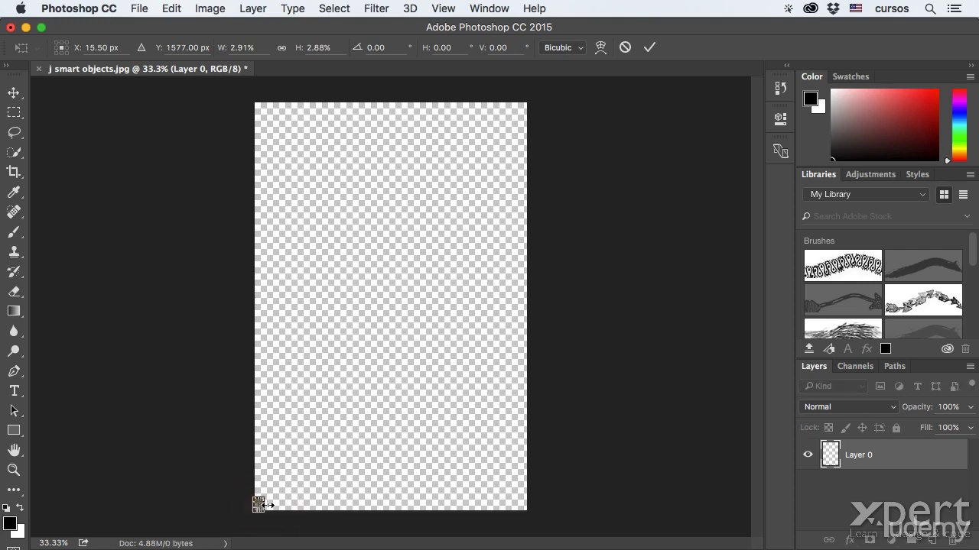
{"action": "key", "text": "Return"}
{"action": "key", "text": "i"}
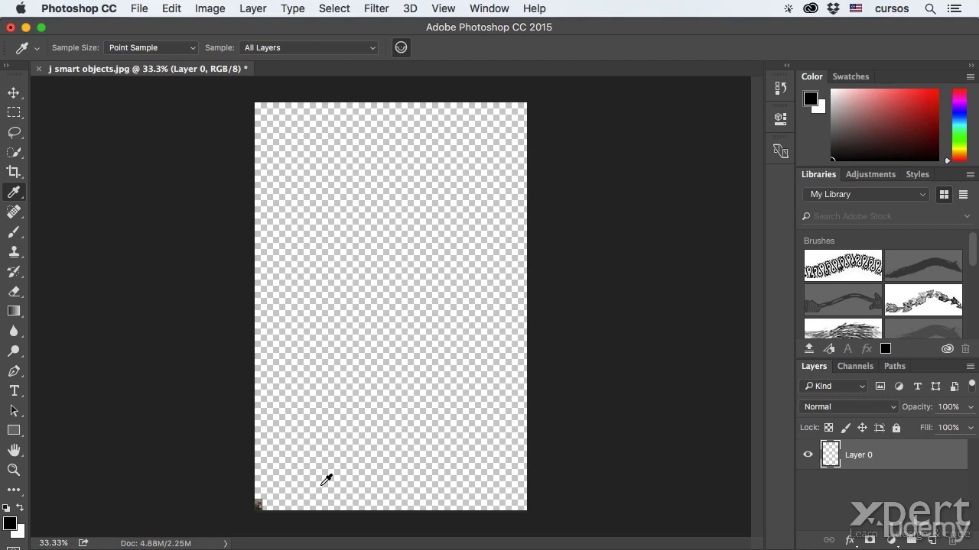
Enlarge the shrunken duck layer to about 3550% so it fills the canvas again.
{"action": "key", "text": "super+t"}
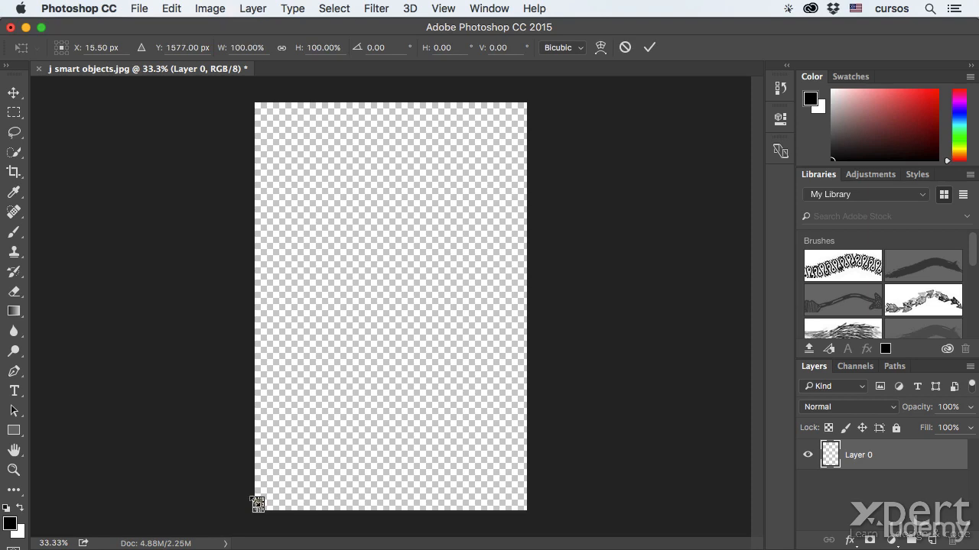
{"action": "left_click_drag", "start_coordinate": [266, 499], "coordinate": [526, 86]}
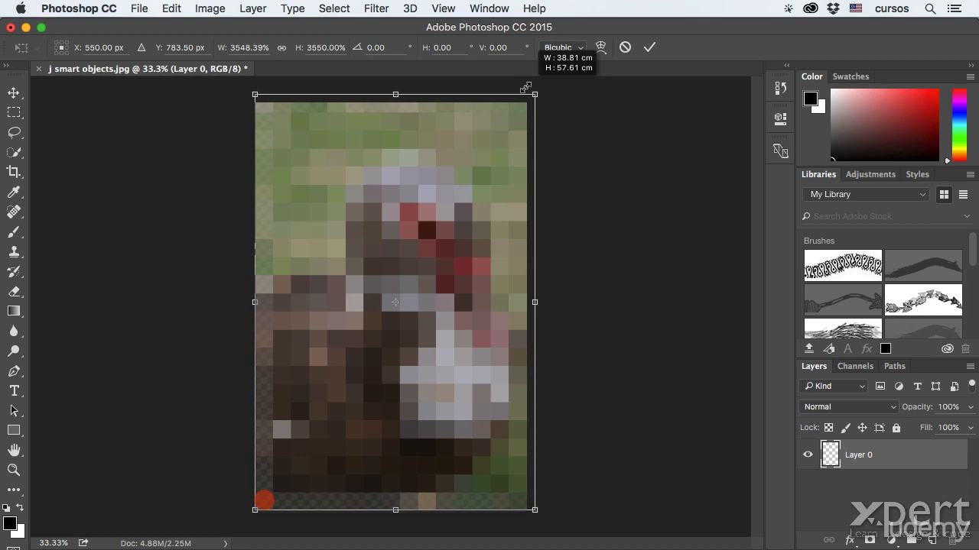
{"action": "left_click_drag", "start_coordinate": [526, 87], "coordinate": [526, 86]}
{"action": "key", "text": "Return"}
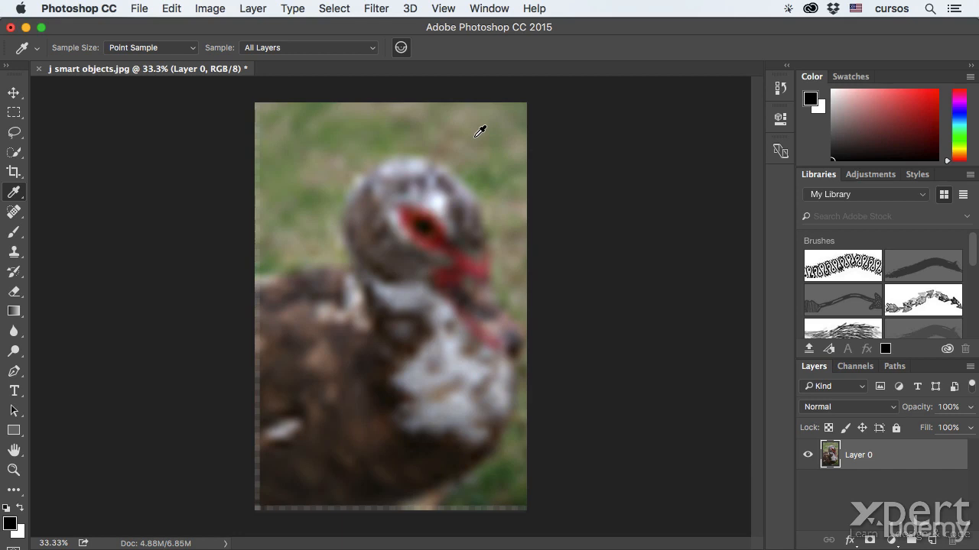
Revert the image to its saved version and convert the Background layer to a smart object.
{"action": "left_click", "coordinate": [139, 8]}
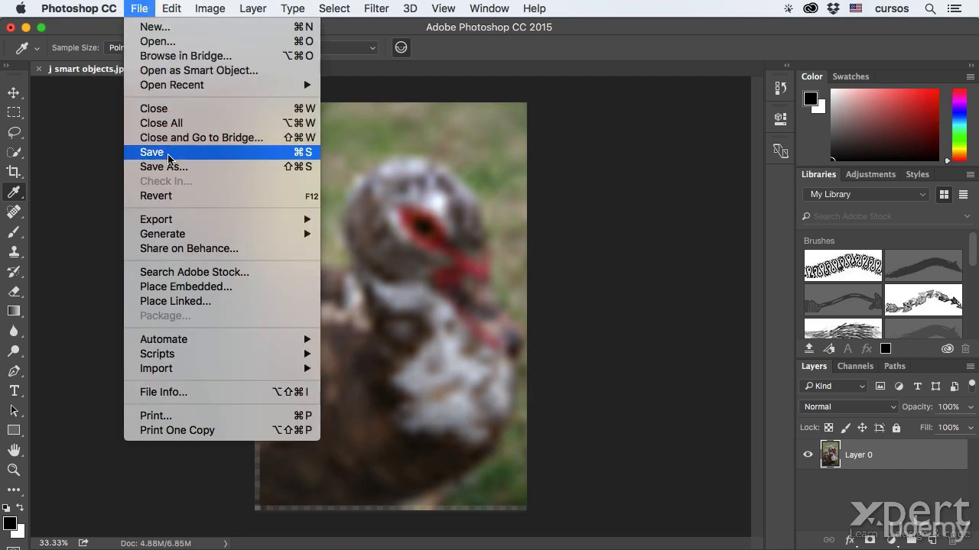
{"action": "left_click", "coordinate": [202, 198]}
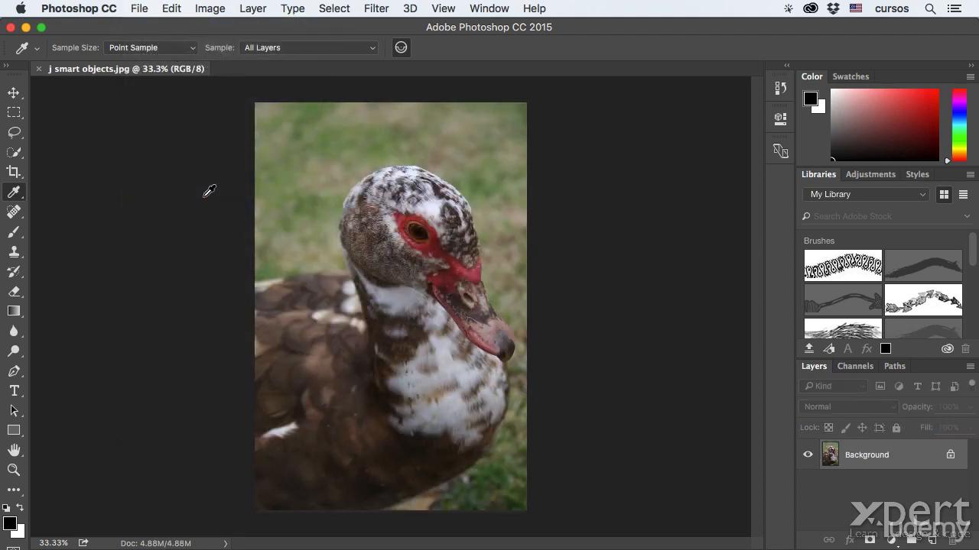
{"action": "right_click", "coordinate": [909, 456]}
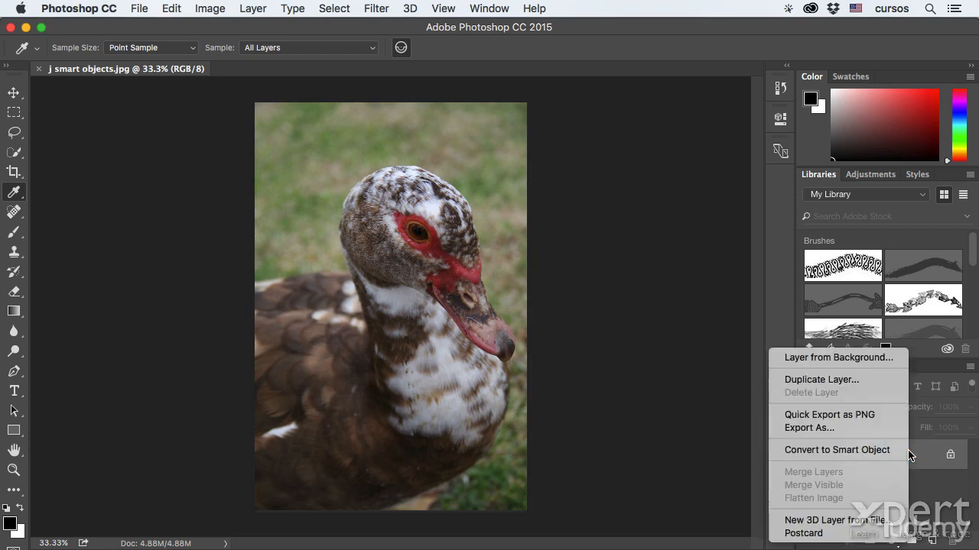
{"action": "left_click", "coordinate": [862, 451]}
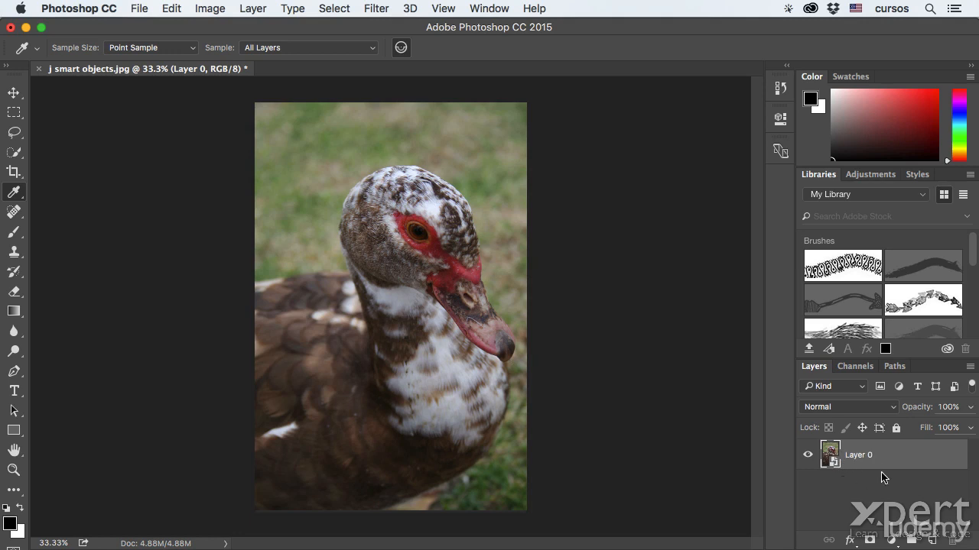
Add a black-filled rectangle above the duck's head on a new layer inside the smart object, saving and closing its contents.
{"action": "double_click", "coordinate": [831, 456]}
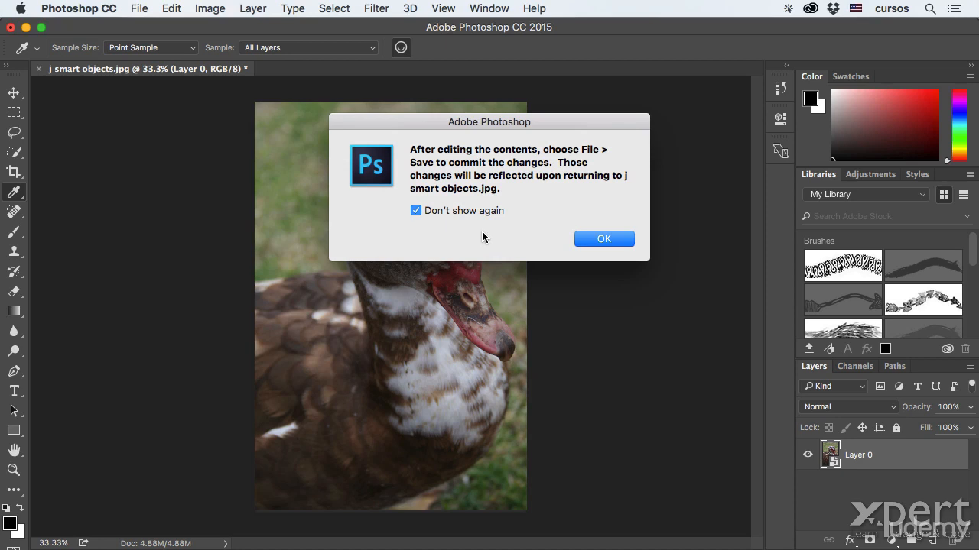
{"action": "left_click", "coordinate": [622, 235]}
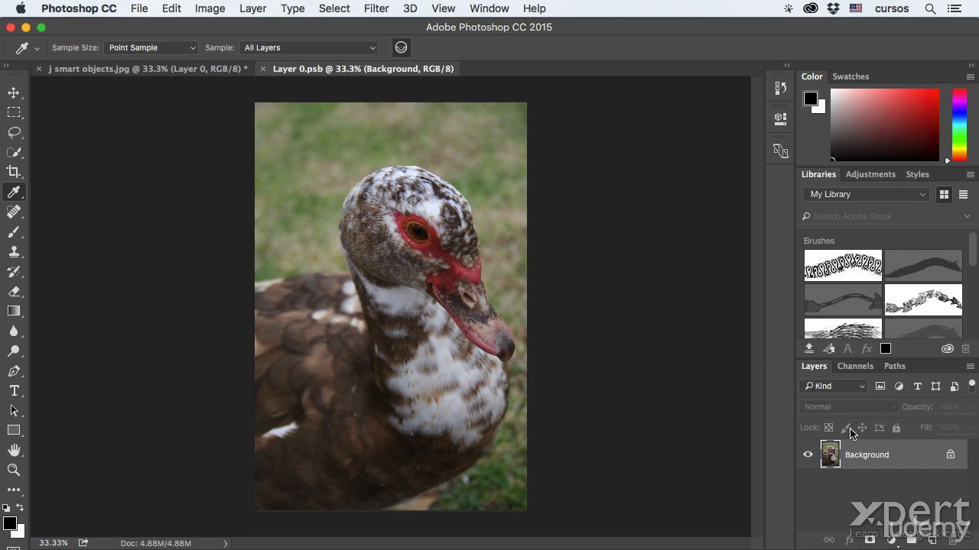
{"action": "left_click", "coordinate": [932, 539]}
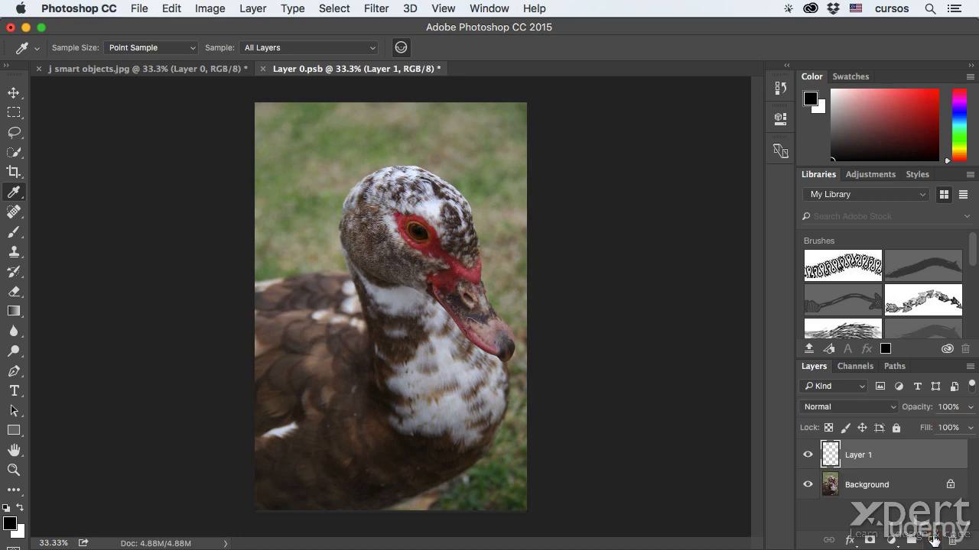
{"action": "left_click", "coordinate": [15, 113]}
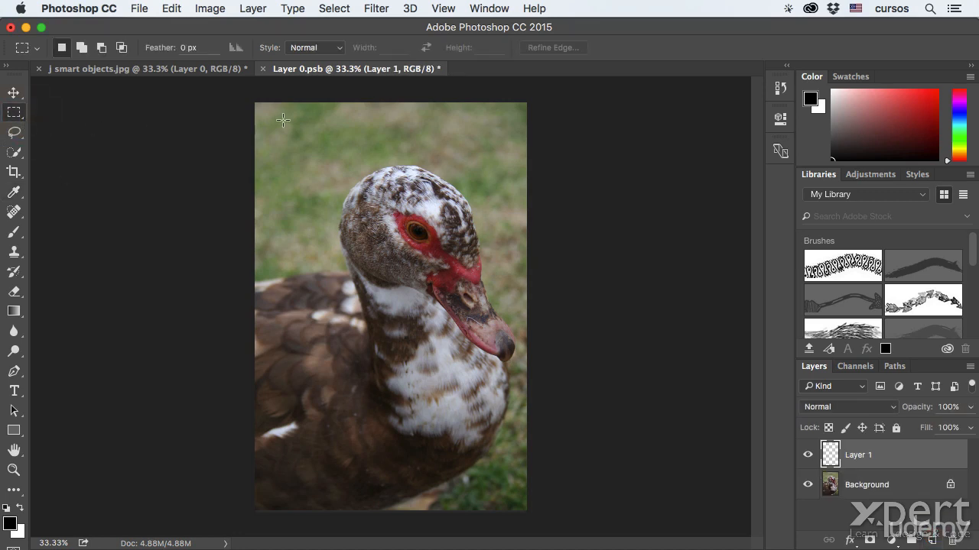
{"action": "left_click_drag", "start_coordinate": [310, 119], "coordinate": [503, 153]}
{"action": "key", "text": "alt+BackSpace"}
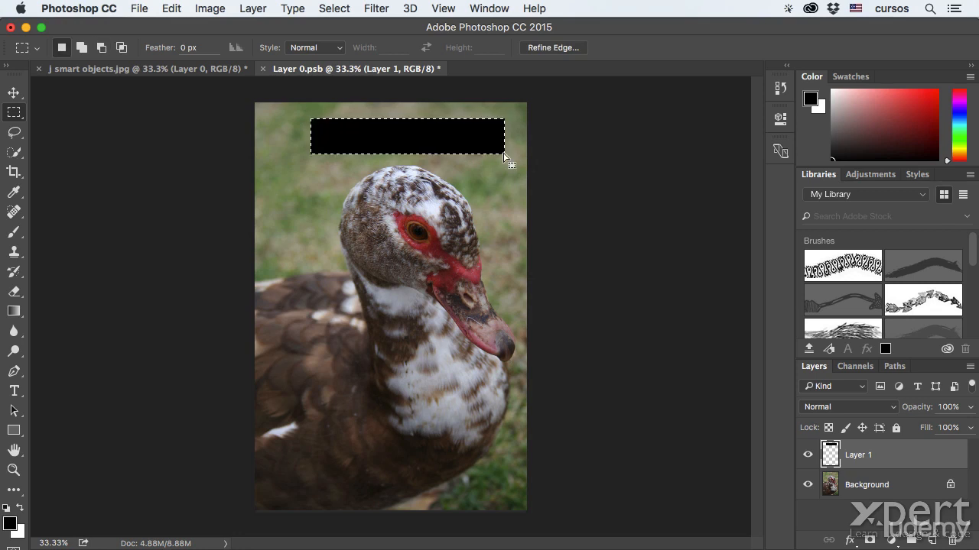
{"action": "left_click", "coordinate": [262, 69]}
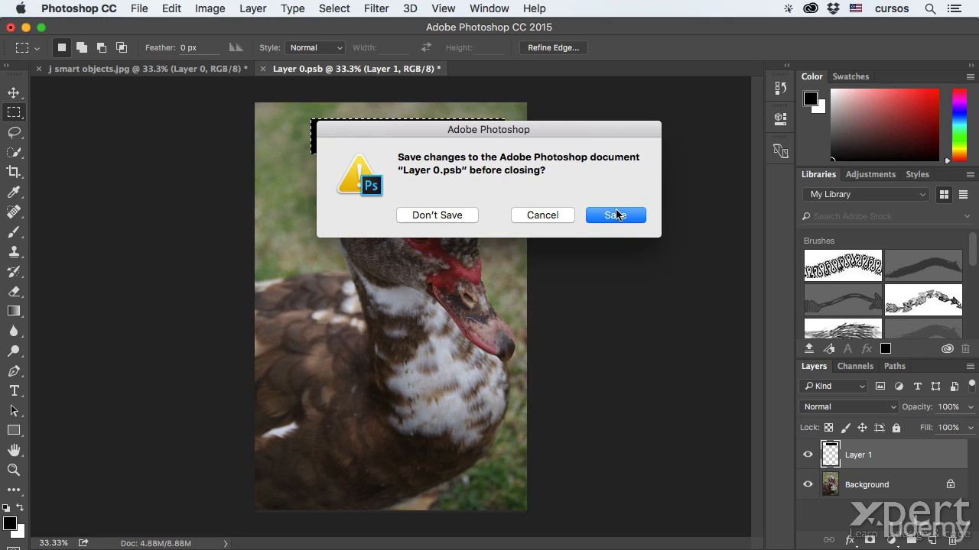
{"action": "left_click", "coordinate": [616, 215]}
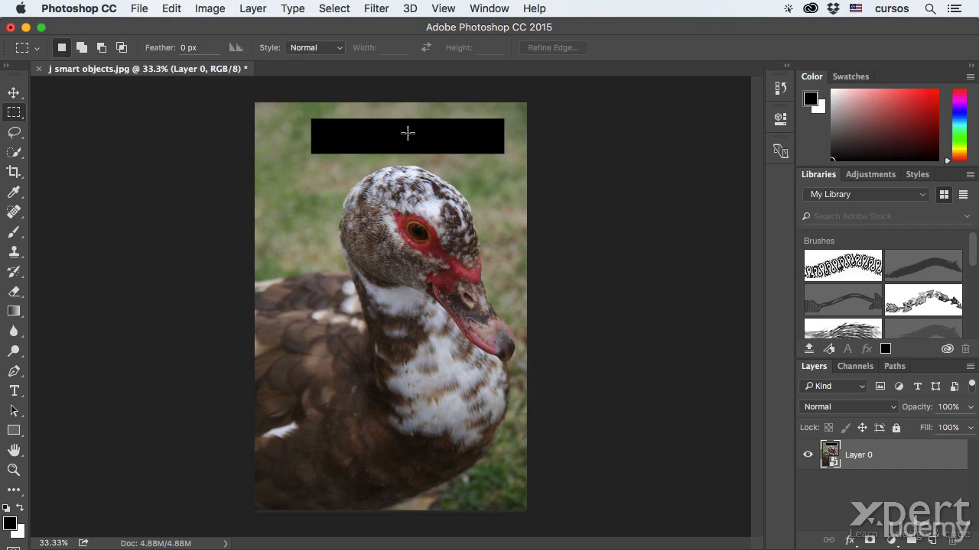
Delete the black rectangle's layer from the smart object's contents, then save and close them.
{"action": "double_click", "coordinate": [832, 457]}
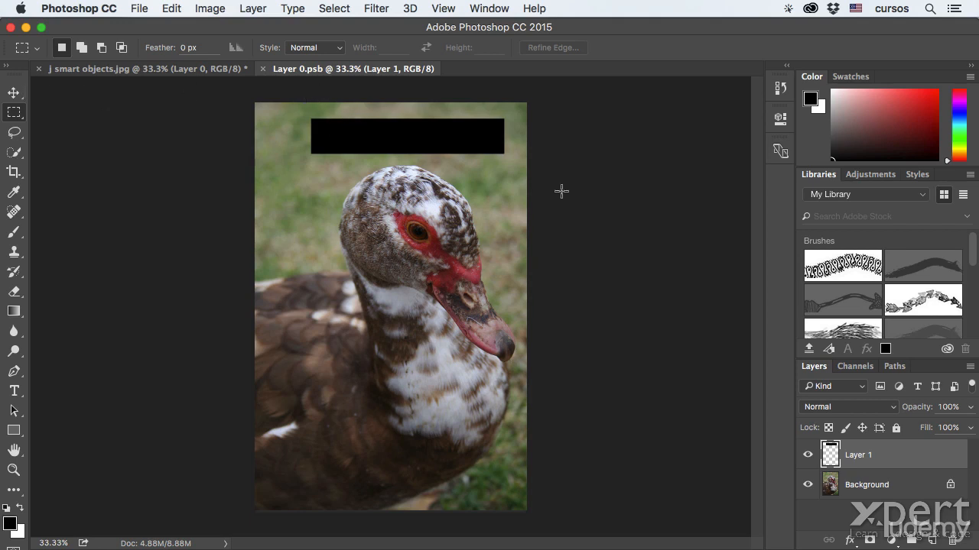
{"action": "left_click_drag", "start_coordinate": [844, 448], "coordinate": [948, 530]}
{"action": "key", "text": "super+s"}
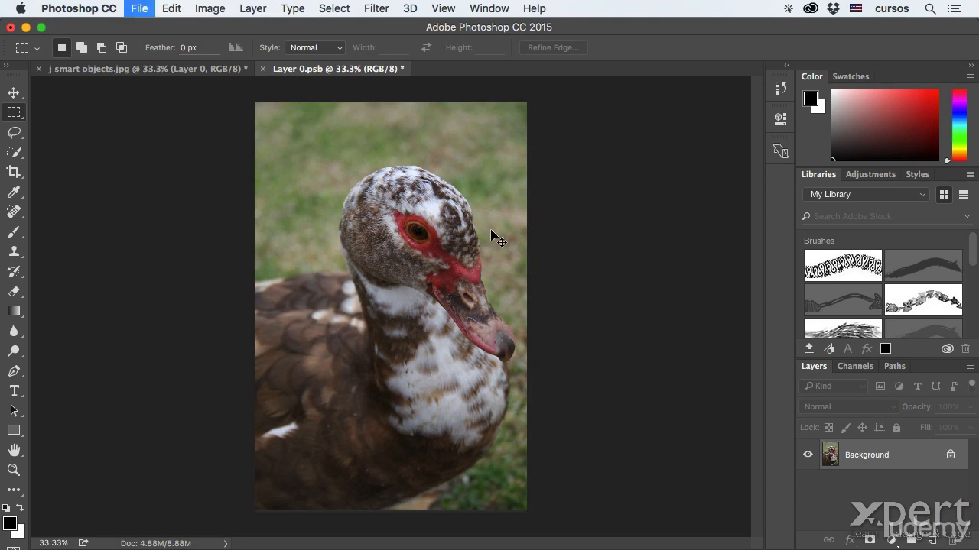
{"action": "left_click", "coordinate": [619, 214]}
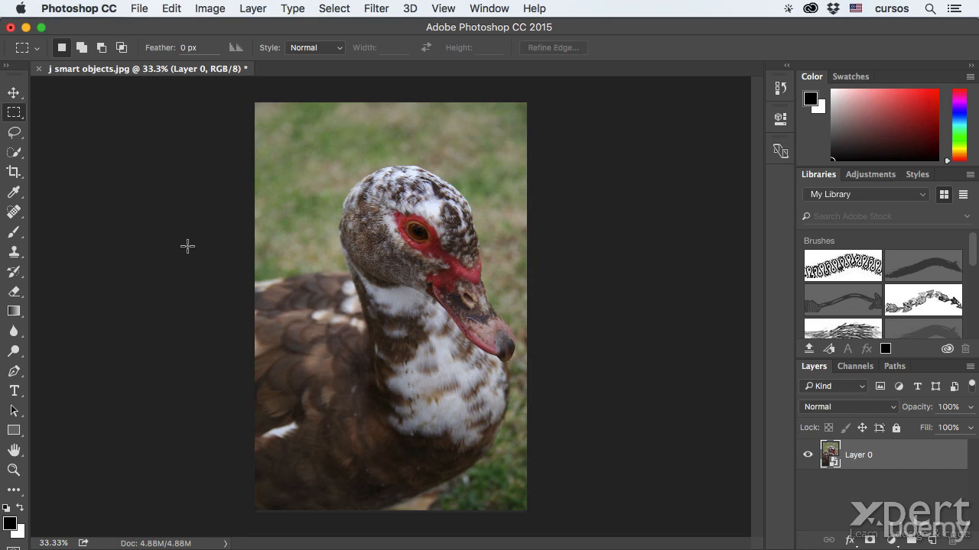
Shrink the smart object to about 6% in the canvas's lower-left corner, and inspect its source contents.
{"action": "key", "text": "super+t"}
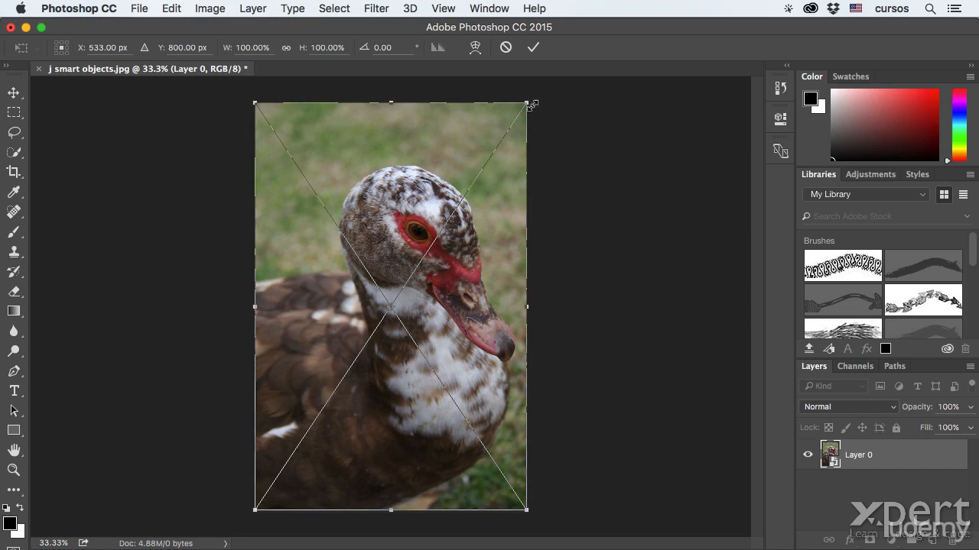
{"action": "left_click_drag", "start_coordinate": [527, 103], "coordinate": [277, 493]}
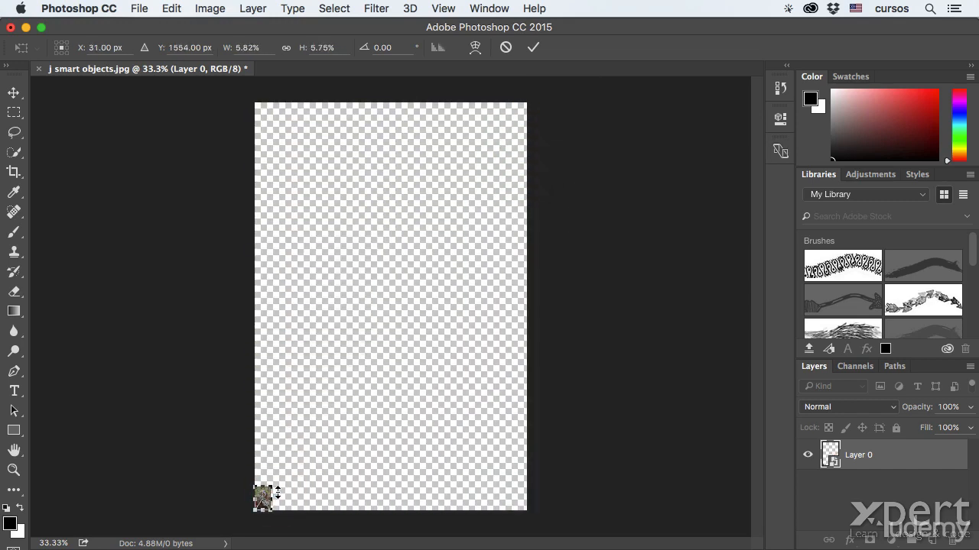
{"action": "key", "text": "Return"}
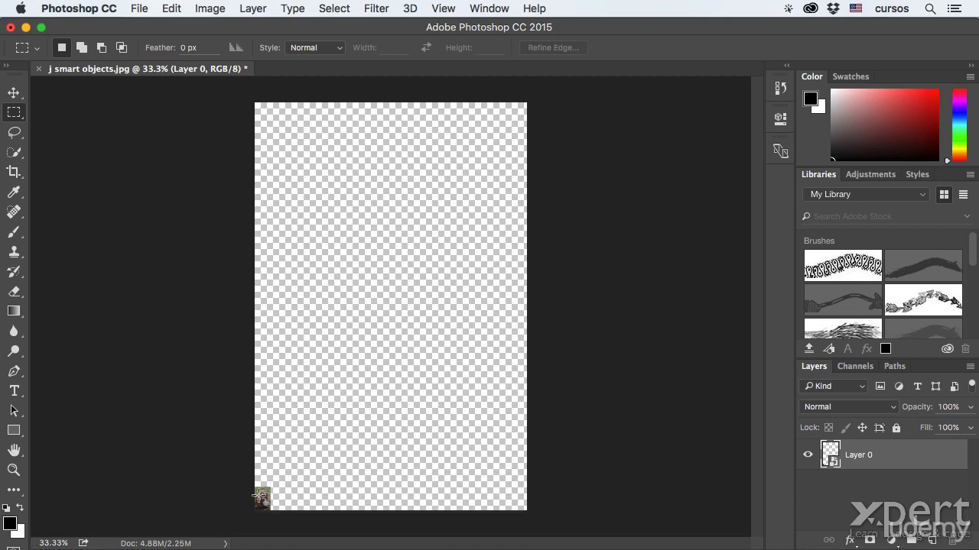
{"action": "double_click", "coordinate": [831, 458]}
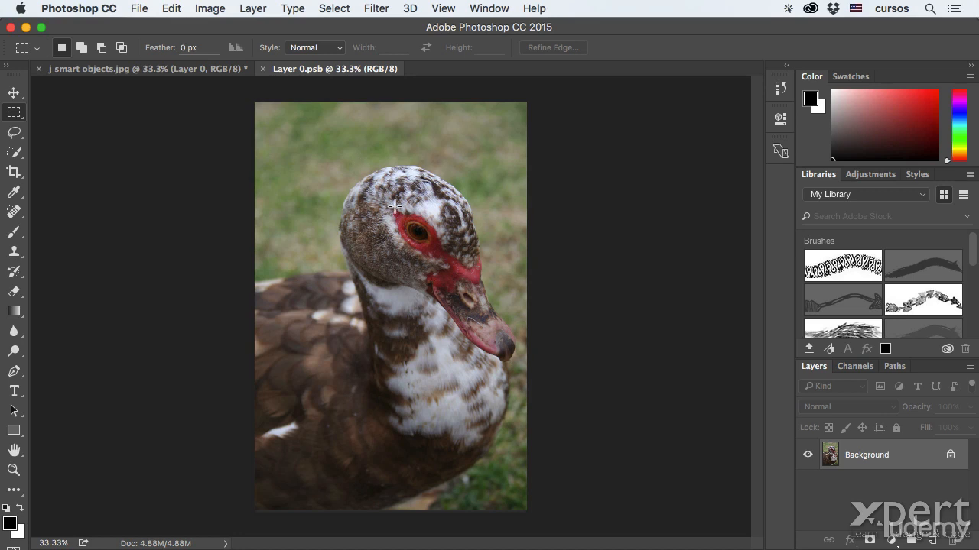
{"action": "key", "text": "super+w"}
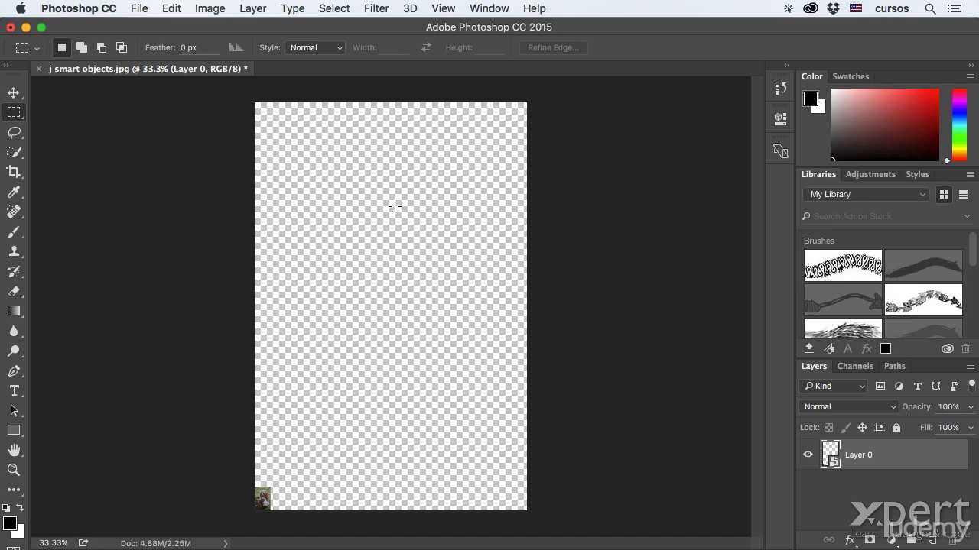
Scale the shrunken smart object back up to fill the canvas.
{"action": "key", "text": "super+t"}
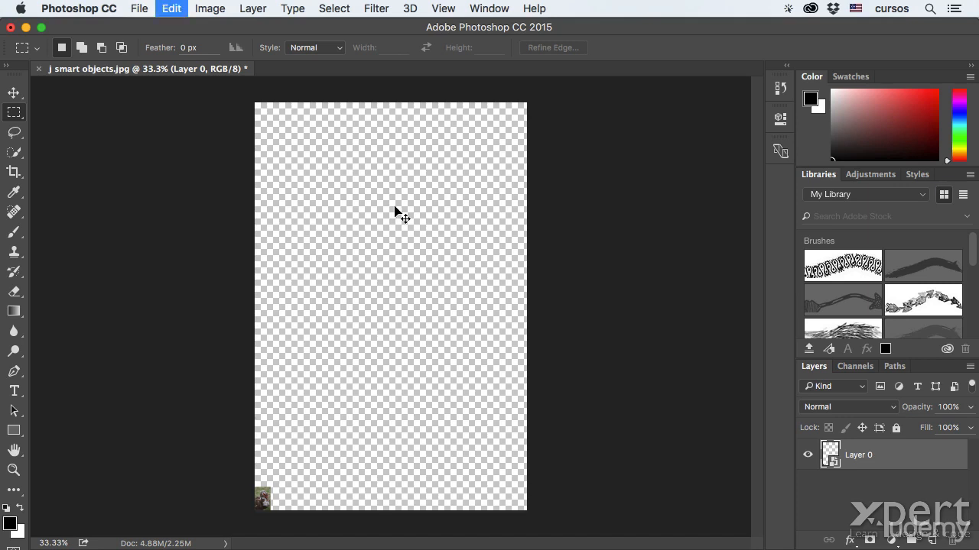
{"action": "left_click_drag", "start_coordinate": [276, 487], "coordinate": [531, 102]}
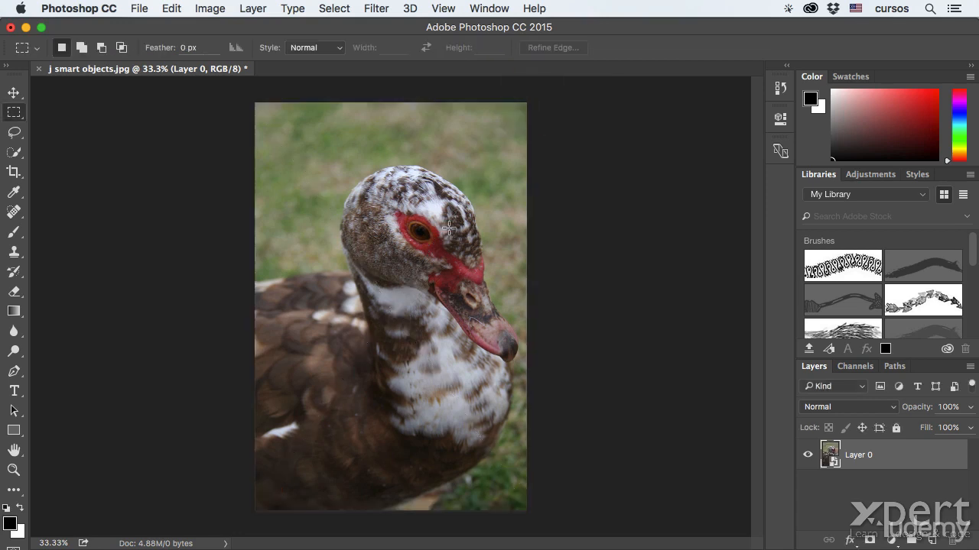
{"action": "key", "text": "Return"}
Apply a Gaussian Blur with a 7.6-pixel radius to the smart object as a smart filter.
{"action": "left_click", "coordinate": [375, 9]}
{"action": "mouse_move", "coordinate": [413, 191]}
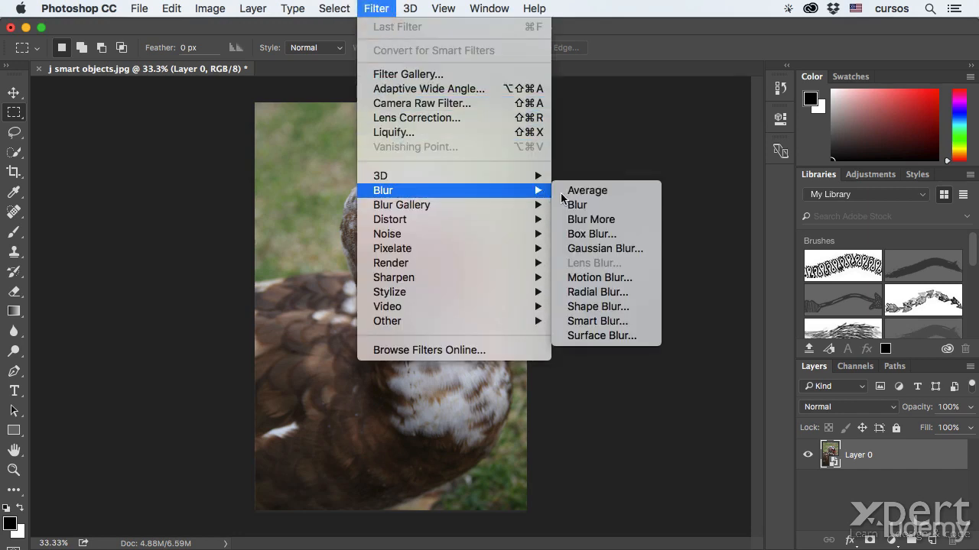
{"action": "left_click", "coordinate": [605, 249]}
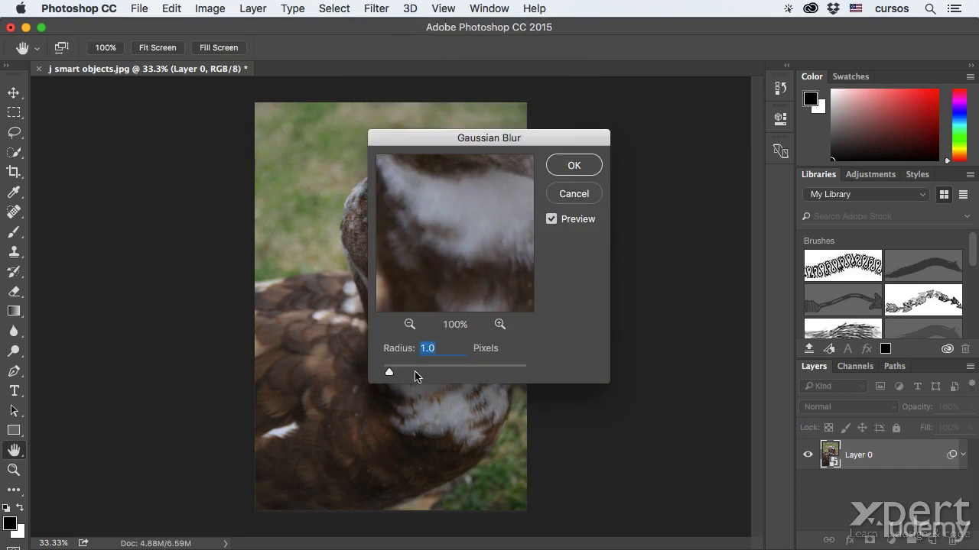
{"action": "left_click", "coordinate": [416, 372]}
{"action": "left_click_drag", "start_coordinate": [415, 374], "coordinate": [430, 372]}
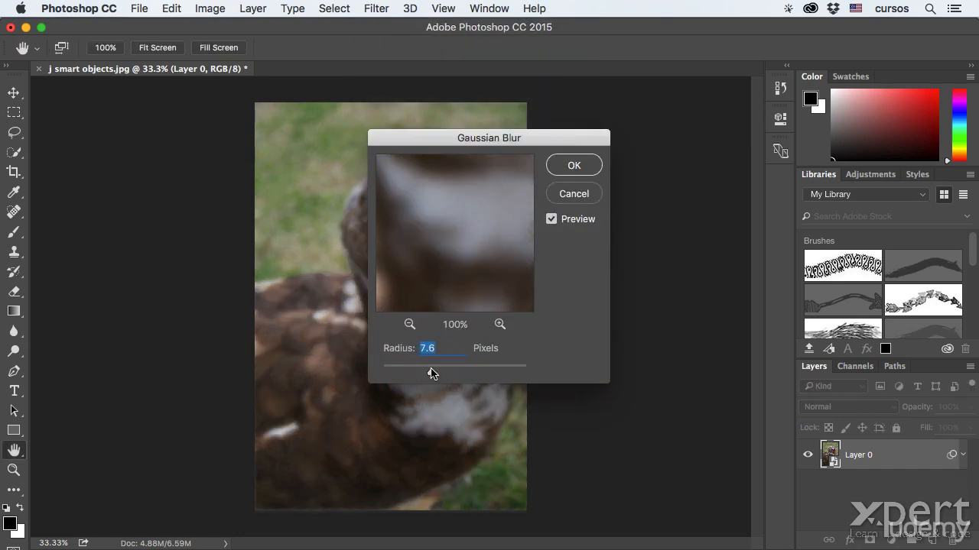
{"action": "left_click", "coordinate": [574, 164]}
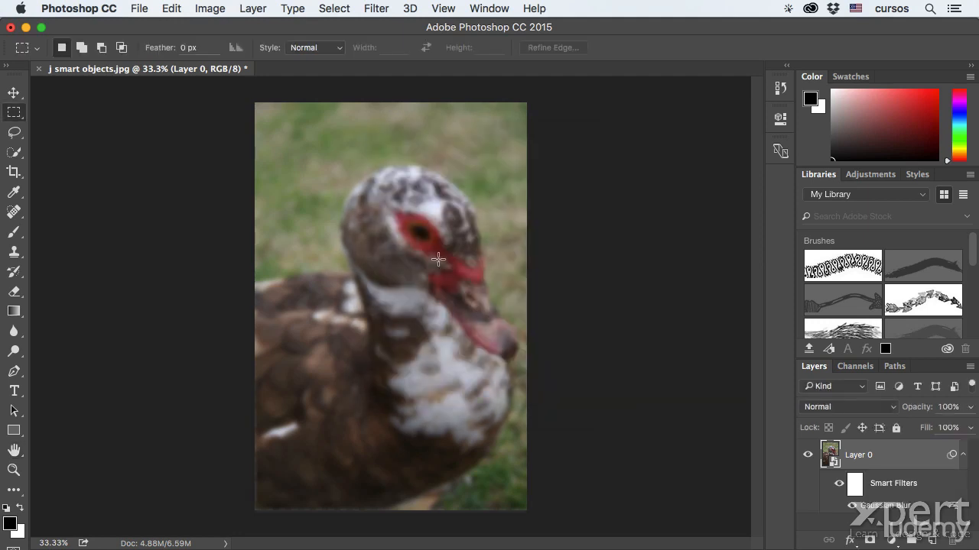
Compare the image with the smart filters and Gaussian Blur switched off and on, and inspect the smart object's source contents.
{"action": "left_click", "coordinate": [840, 488]}
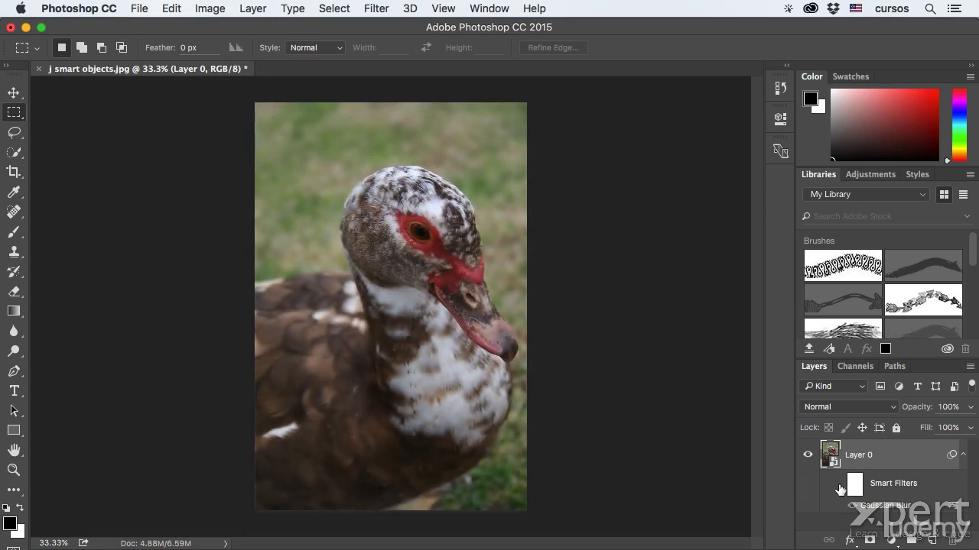
{"action": "left_click", "coordinate": [839, 484]}
{"action": "left_click", "coordinate": [840, 485]}
{"action": "left_click", "coordinate": [839, 485]}
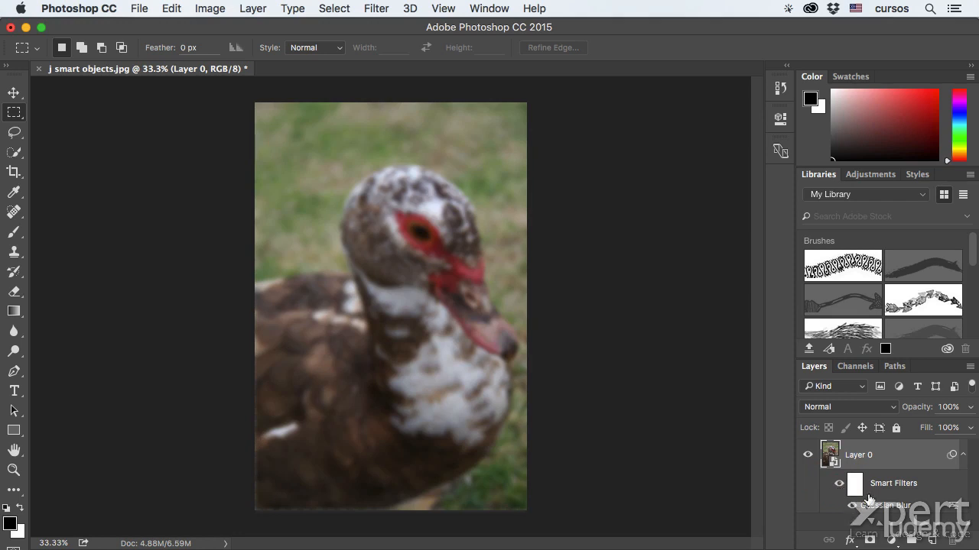
{"action": "left_click", "coordinate": [839, 487]}
{"action": "left_click", "coordinate": [839, 487]}
{"action": "left_click", "coordinate": [839, 487]}
{"action": "left_click", "coordinate": [839, 487]}
{"action": "left_click", "coordinate": [851, 508]}
{"action": "left_click", "coordinate": [853, 509]}
{"action": "double_click", "coordinate": [831, 456]}
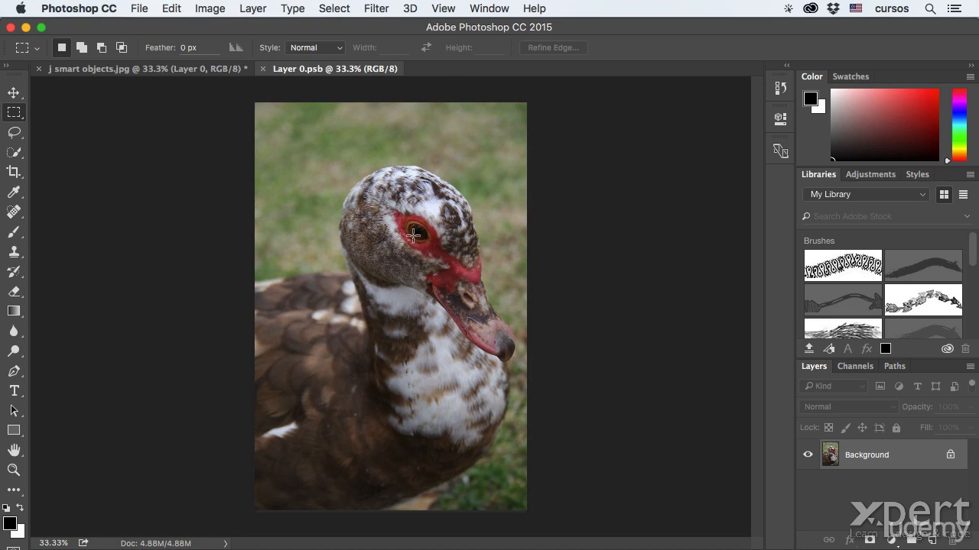
{"action": "key", "text": "super+w"}
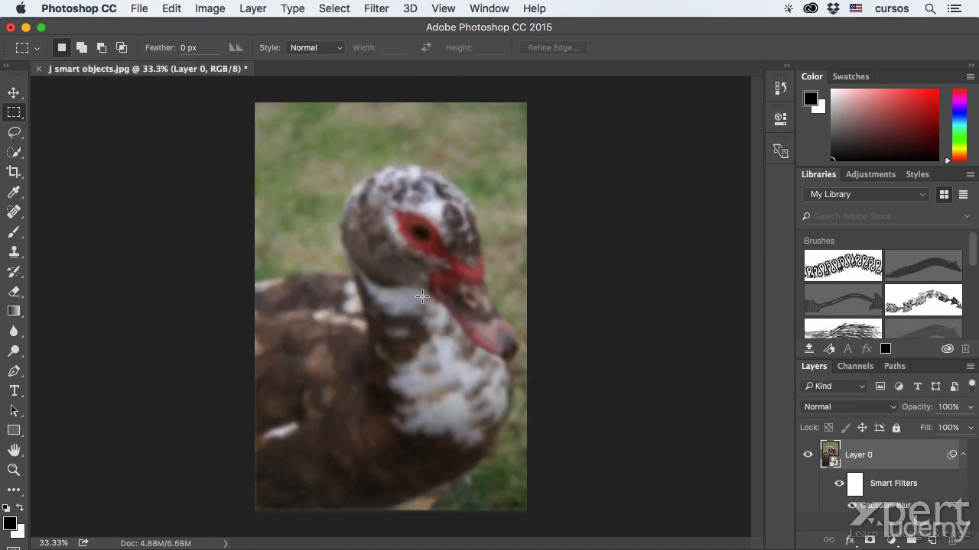